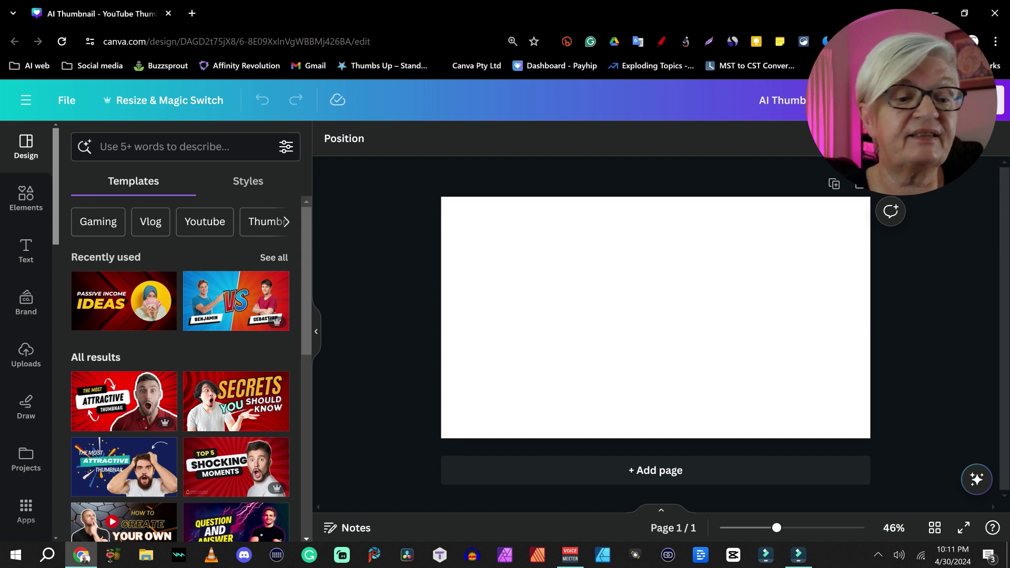
Open the Styles panel and expand Combinations to browse every font-and-colour pairing.
{"action": "scroll", "coordinate": [236, 268], "scroll_direction": "down", "scroll_amount": 8}
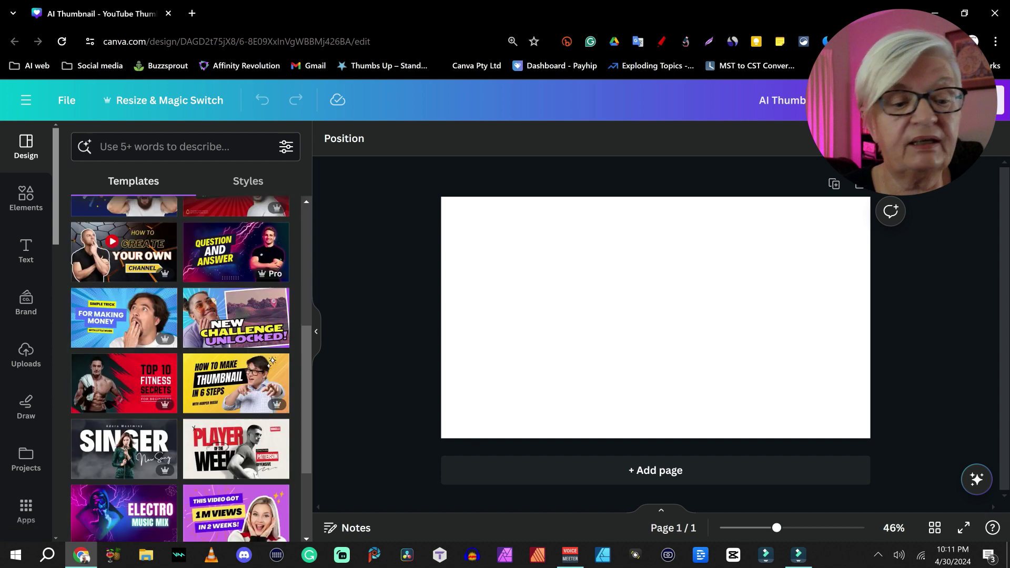
{"action": "scroll", "coordinate": [235, 269], "scroll_direction": "down", "scroll_amount": 5}
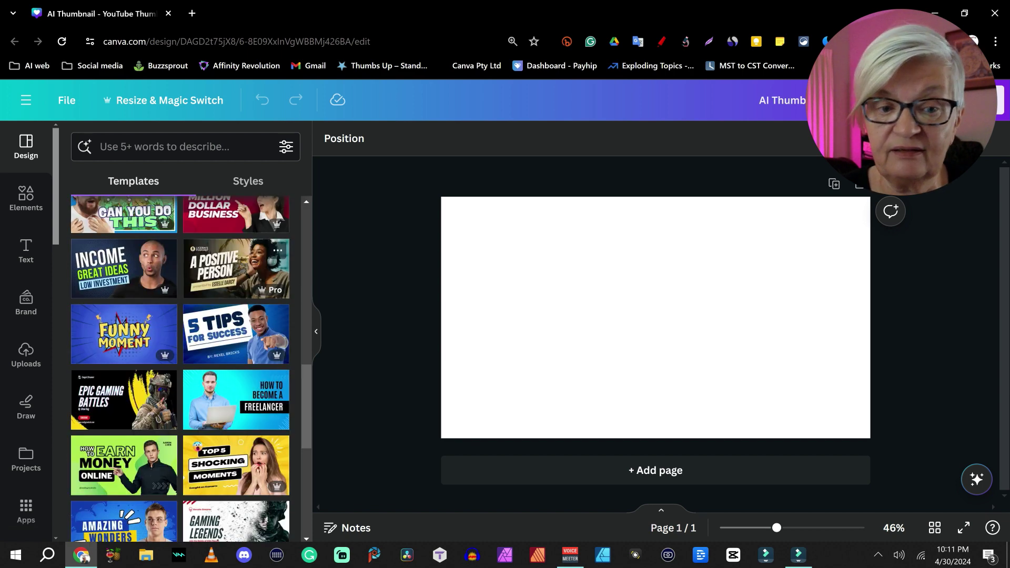
{"action": "scroll", "coordinate": [235, 268], "scroll_direction": "up", "scroll_amount": 5}
{"action": "scroll", "coordinate": [181, 368], "scroll_direction": "up", "scroll_amount": 10}
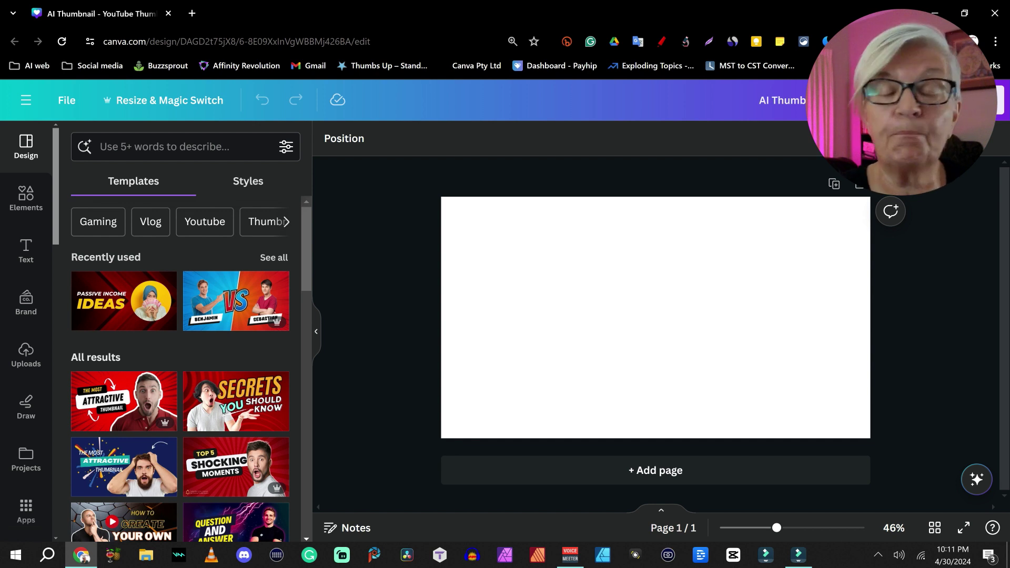
{"action": "left_click", "coordinate": [248, 181]}
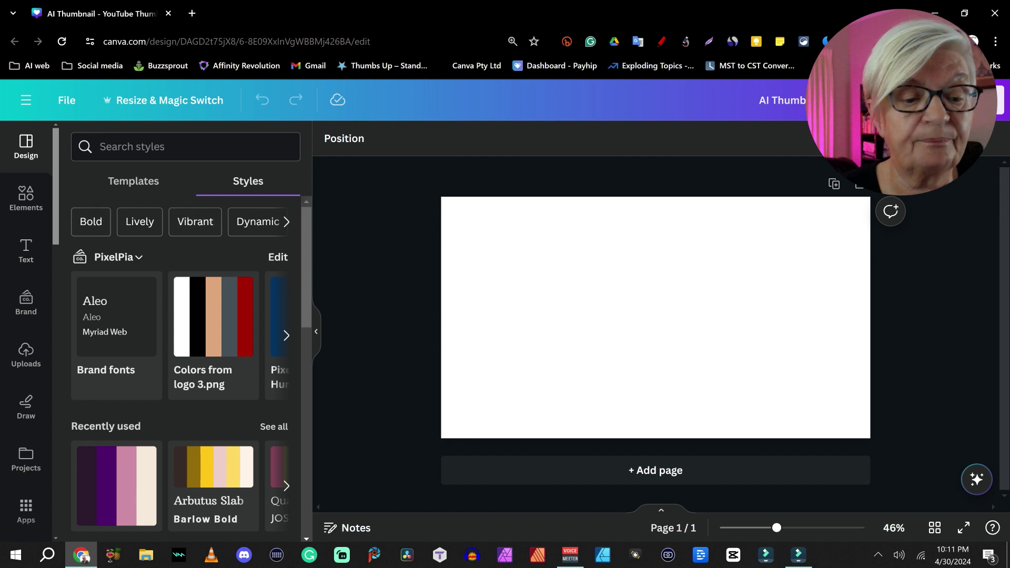
{"action": "scroll", "coordinate": [181, 368], "scroll_direction": "down", "scroll_amount": 3}
{"action": "scroll", "coordinate": [180, 368], "scroll_direction": "up", "scroll_amount": 2}
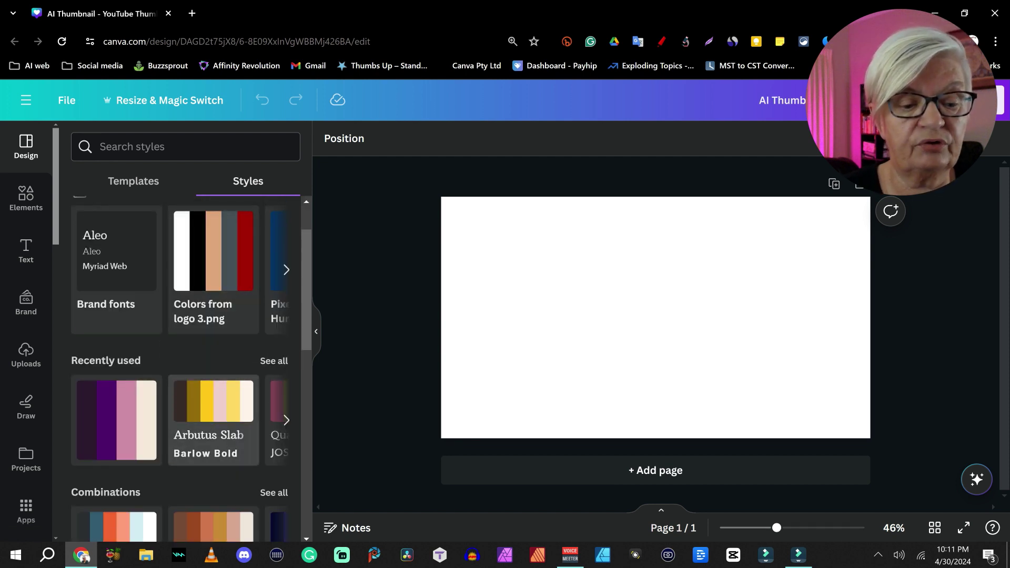
{"action": "scroll", "coordinate": [180, 368], "scroll_direction": "down", "scroll_amount": 4}
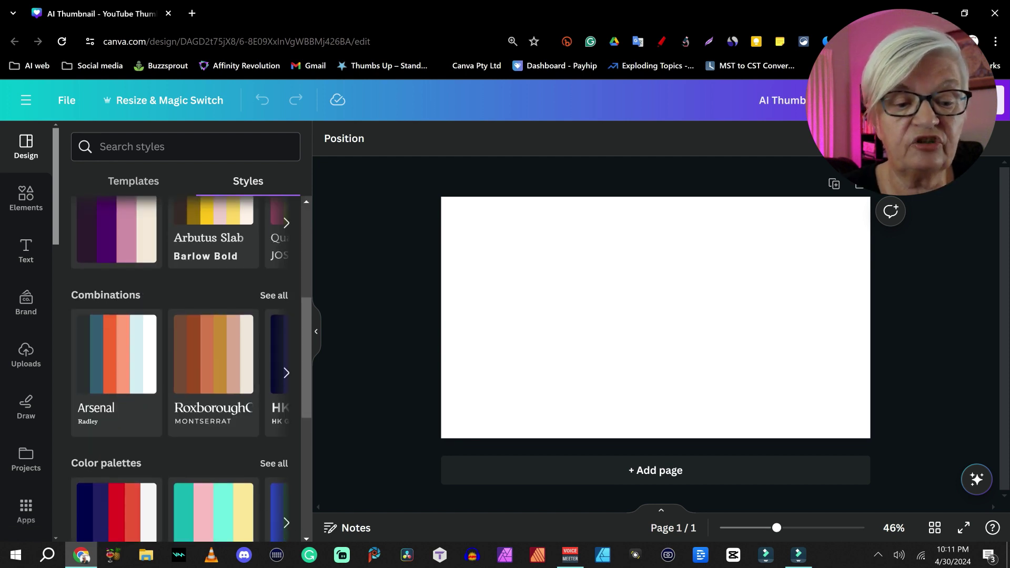
{"action": "left_click", "coordinate": [273, 293]}
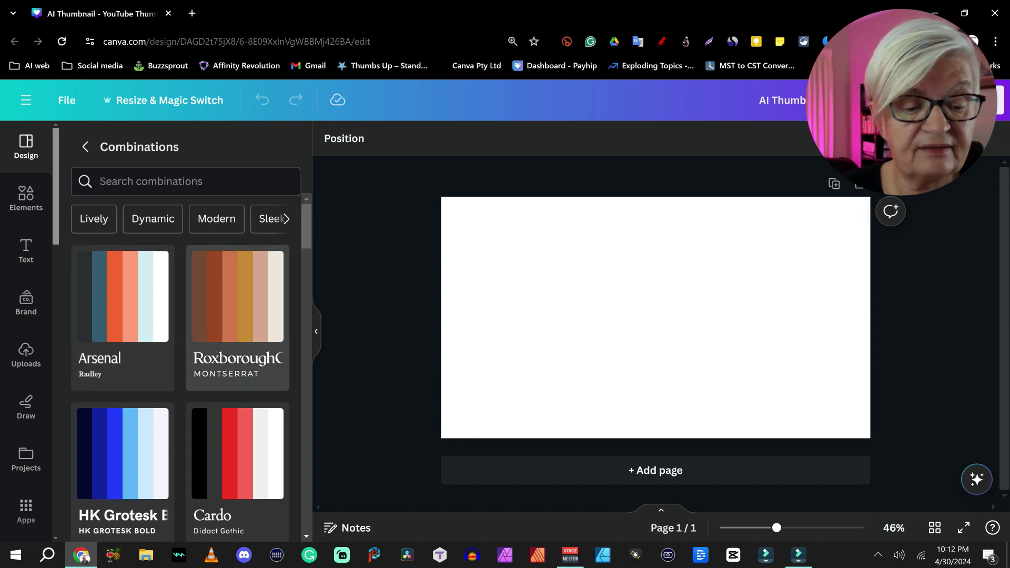
{"action": "scroll", "coordinate": [236, 341], "scroll_direction": "down", "scroll_amount": 5}
{"action": "scroll", "coordinate": [237, 342], "scroll_direction": "down", "scroll_amount": 1}
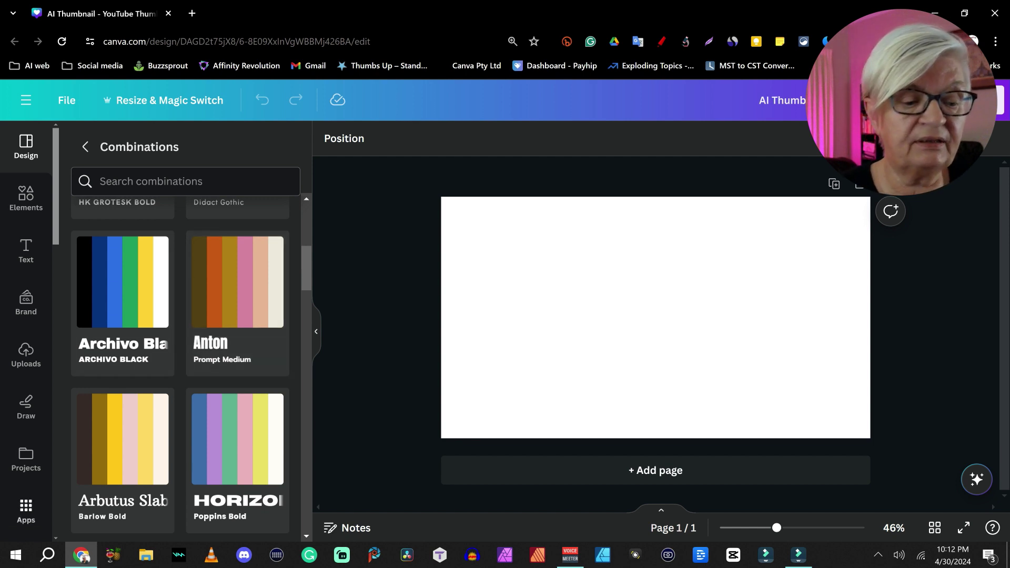
{"action": "scroll", "coordinate": [237, 316], "scroll_direction": "up", "scroll_amount": 5}
Search the Apps panel for 'Magic Media' and launch the Magic Media image generator.
{"action": "left_click", "coordinate": [26, 510]}
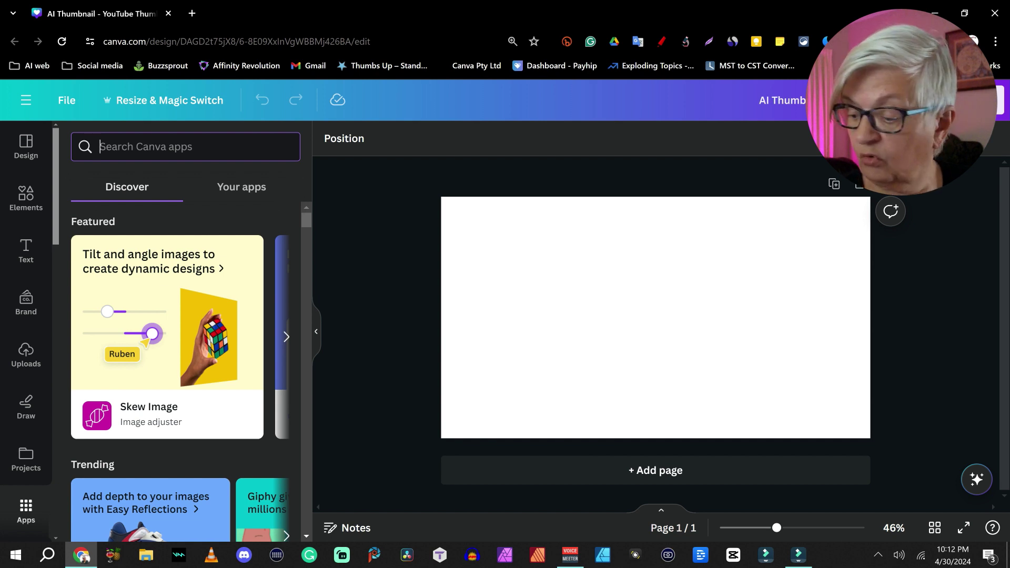
{"action": "type", "text": "Magic "}
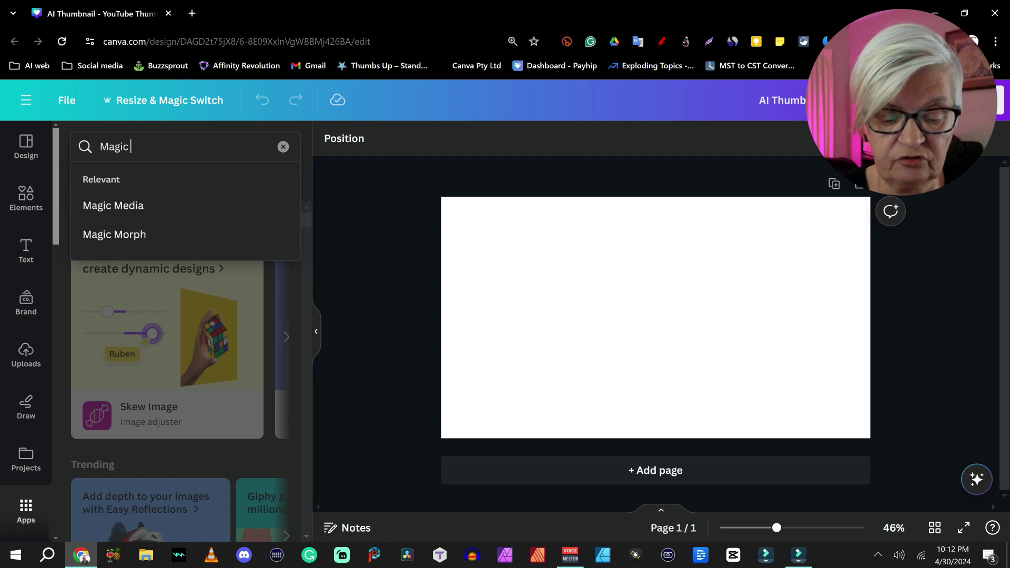
{"action": "type", "text": "Media"}
{"action": "key", "text": "Return"}
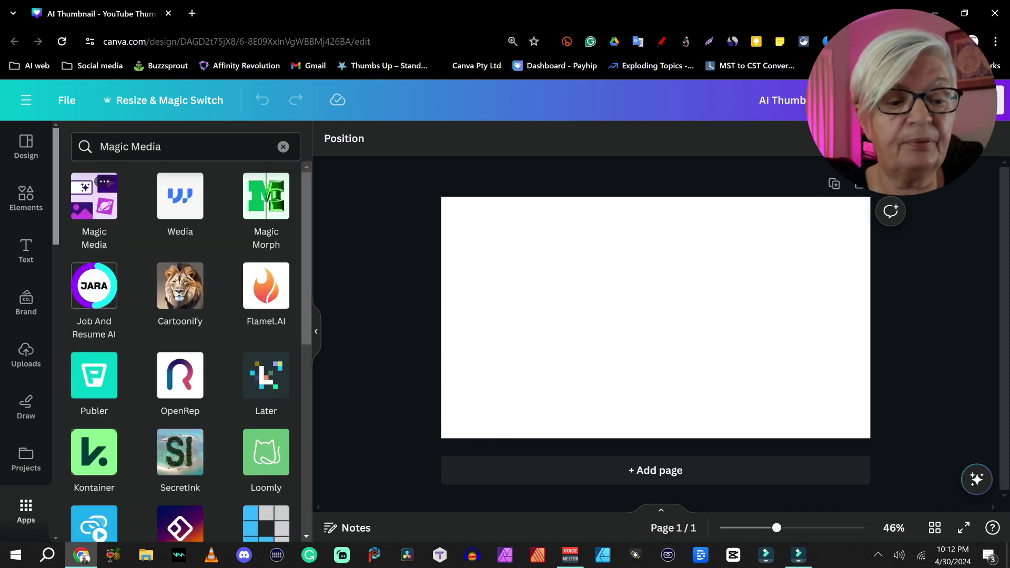
{"action": "left_click", "coordinate": [94, 196]}
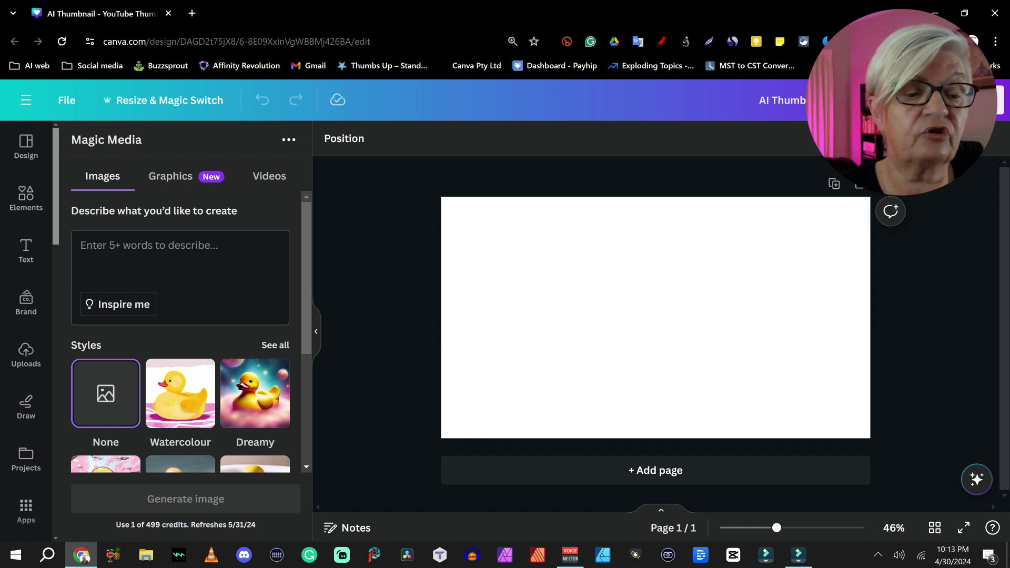
Paste the robot home-office prompt into Magic Media, choose Filmic style and Landscape, and generate.
{"action": "left_click", "coordinate": [157, 257]}
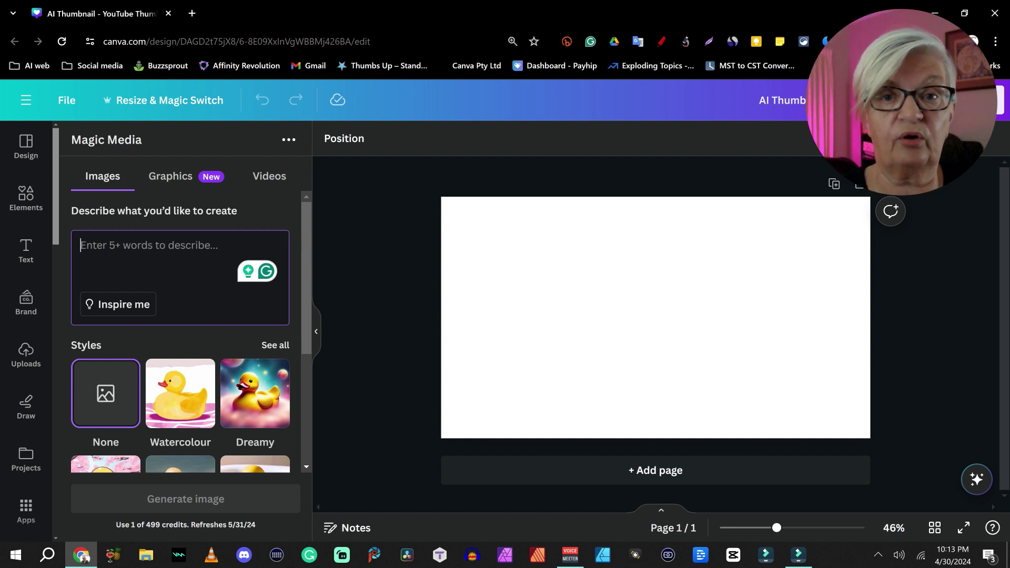
{"action": "type", "text": "An AI robot sitting at his laptop working on editing videos. The room is a typical home office, with light bright furniture"}
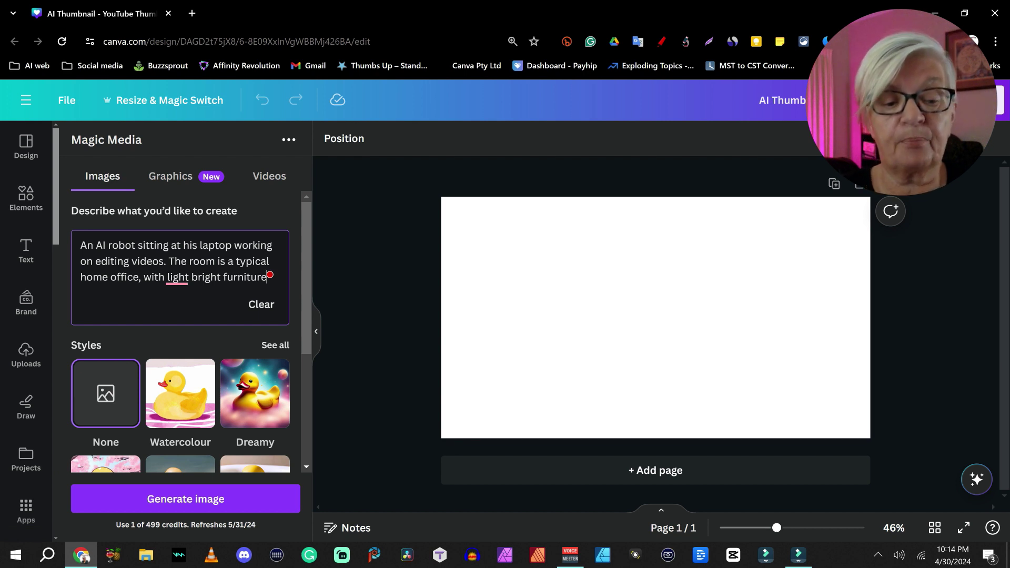
{"action": "scroll", "coordinate": [269, 274], "scroll_direction": "down", "scroll_amount": 3}
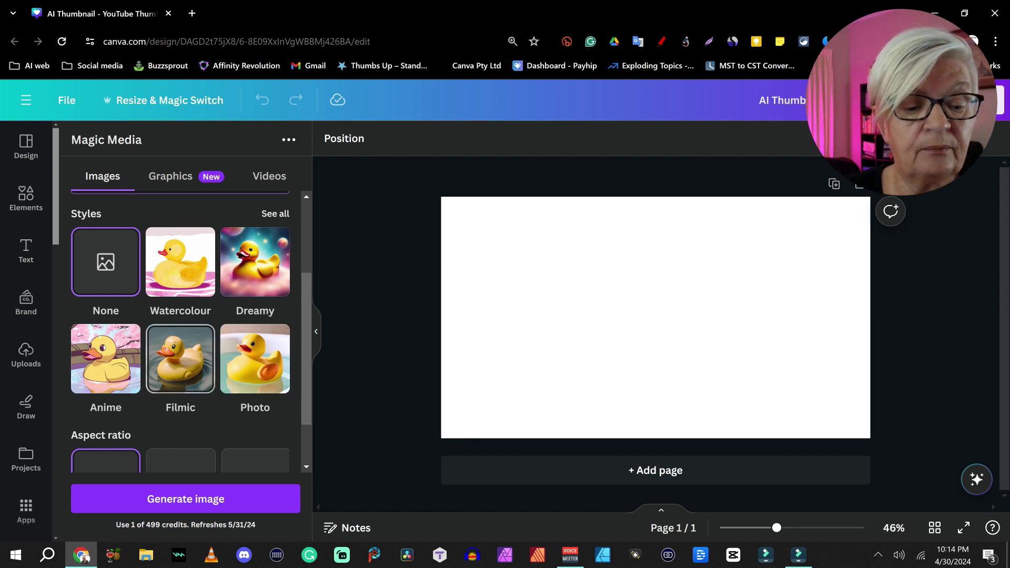
{"action": "left_click", "coordinate": [181, 358]}
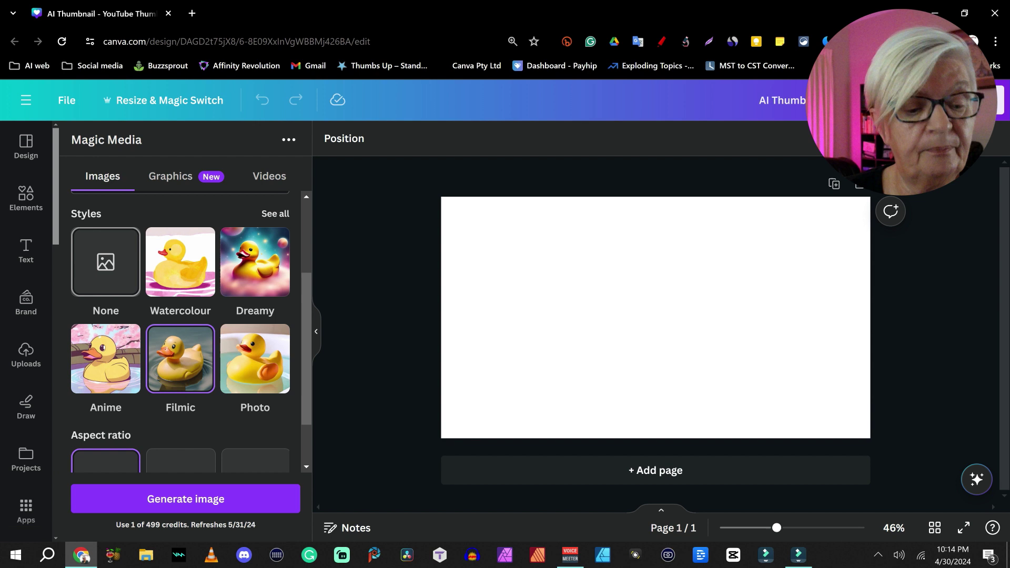
{"action": "scroll", "coordinate": [180, 389], "scroll_direction": "down", "scroll_amount": 2}
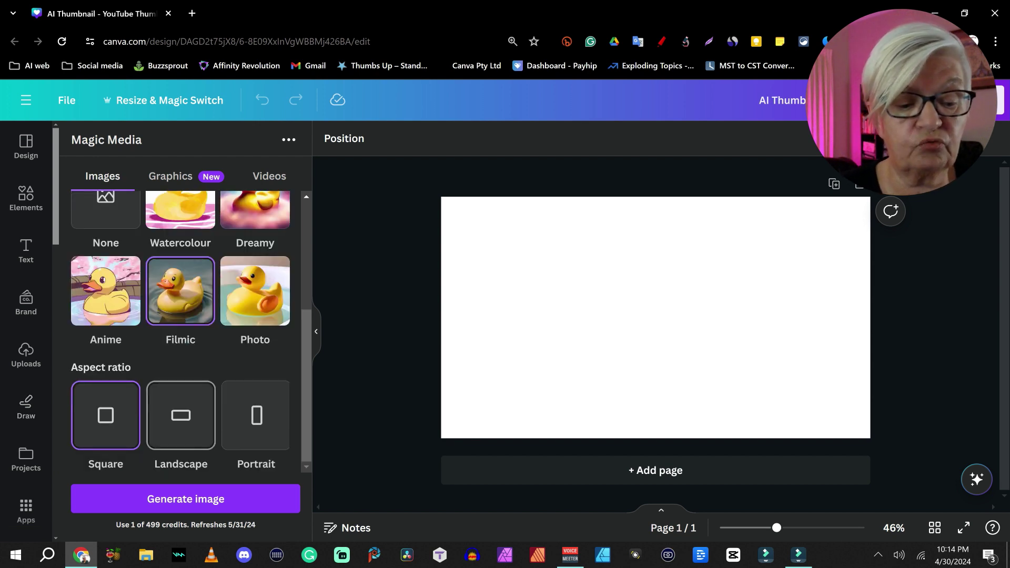
{"action": "left_click", "coordinate": [180, 415]}
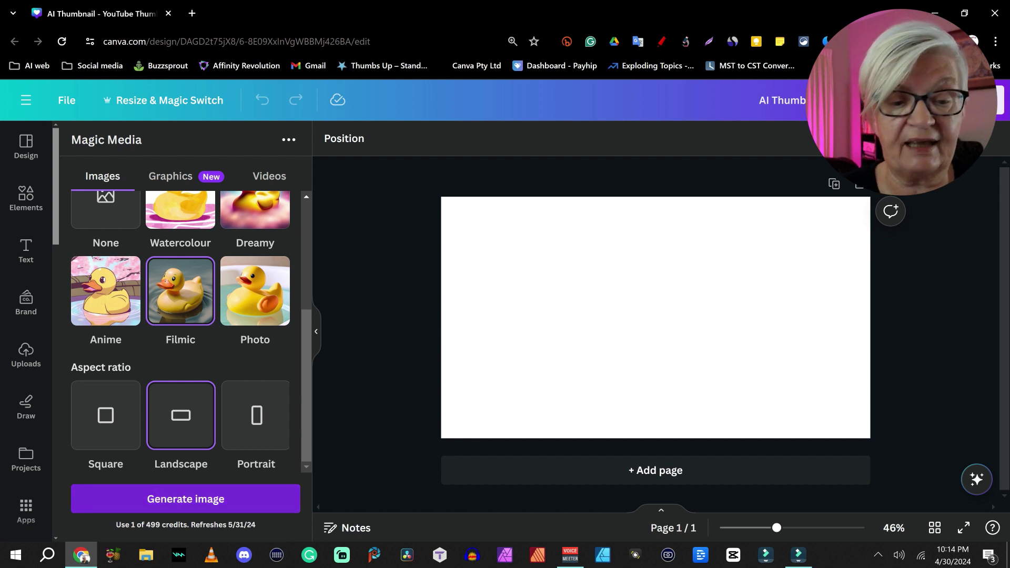
{"action": "left_click", "coordinate": [186, 499]}
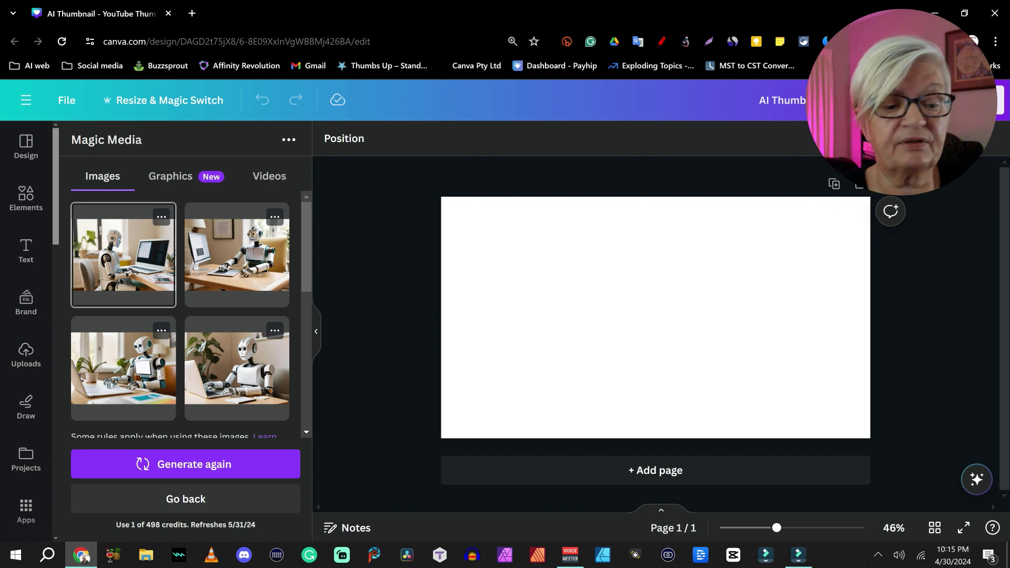
Add the first generated robot image, move it upper-left, and enlarge it over most of the page.
{"action": "left_click", "coordinate": [123, 255]}
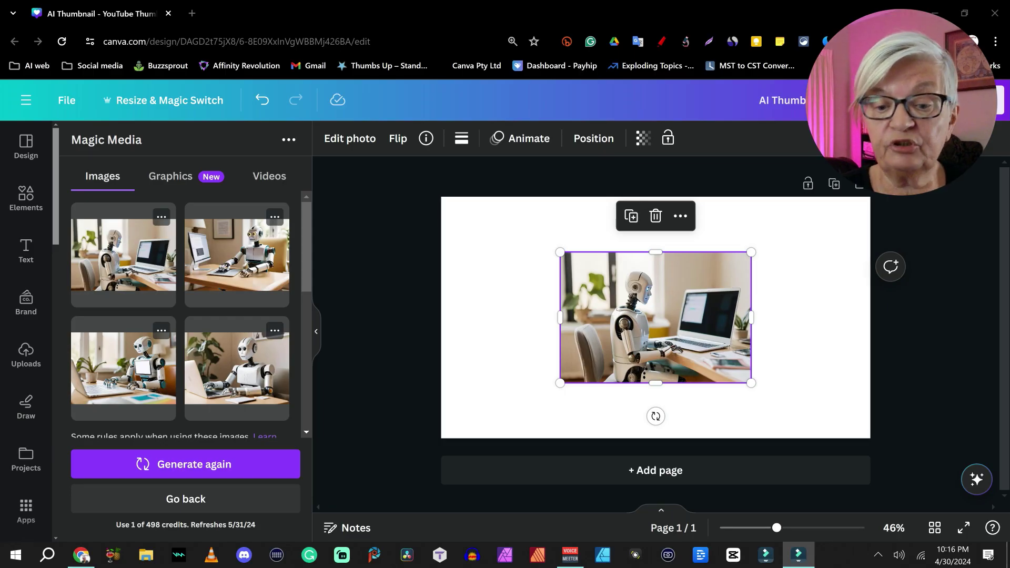
{"action": "left_click_drag", "start_coordinate": [656, 317], "coordinate": [561, 287]}
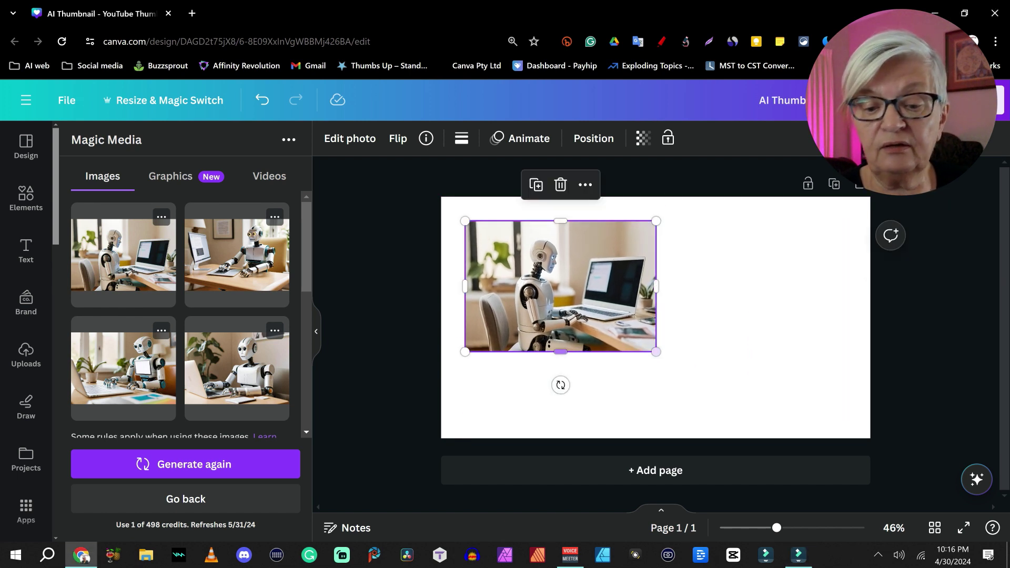
{"action": "left_click_drag", "start_coordinate": [656, 350], "coordinate": [770, 421]}
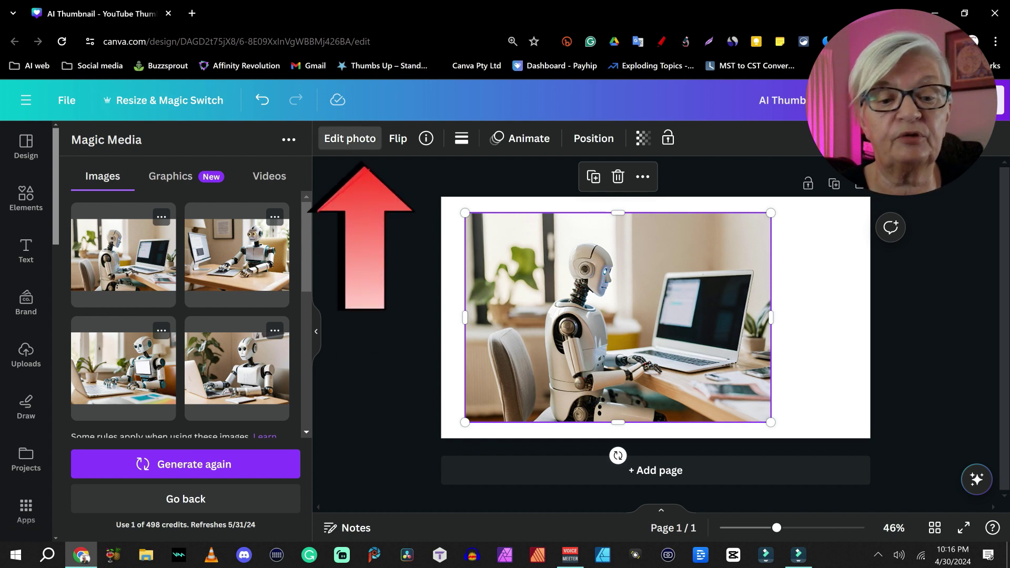
Magic Expand the robot photo using the Whole Page size preset.
{"action": "left_click", "coordinate": [350, 139]}
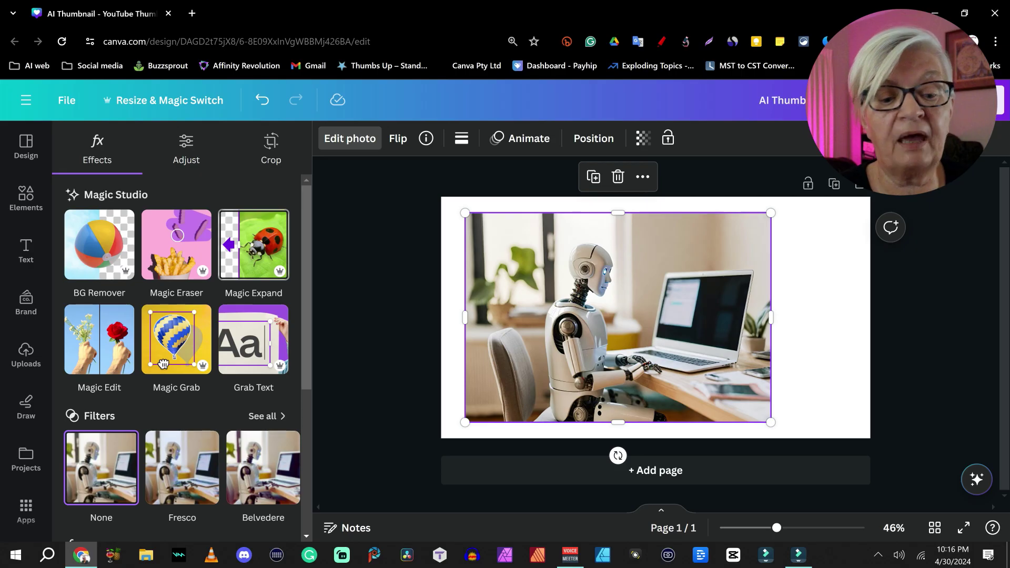
{"action": "left_click", "coordinate": [617, 201]}
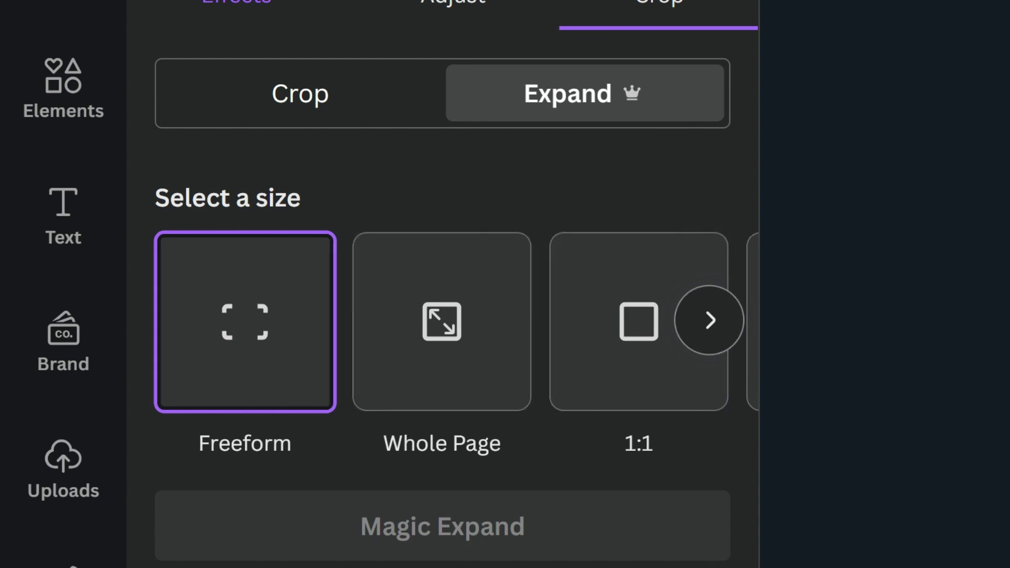
{"action": "left_click", "coordinate": [710, 320]}
{"action": "left_click", "coordinate": [710, 320]}
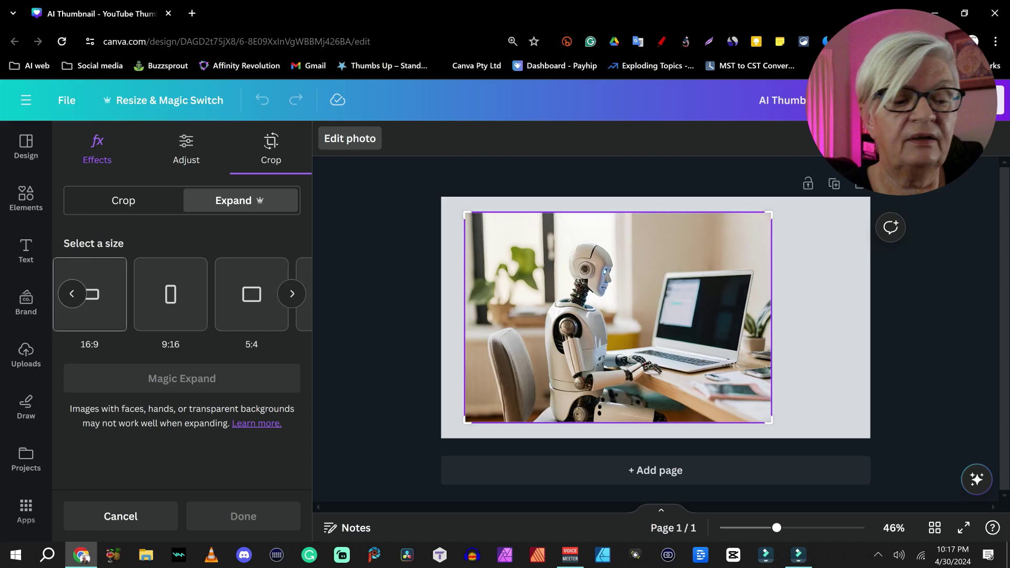
{"action": "left_click", "coordinate": [71, 294]}
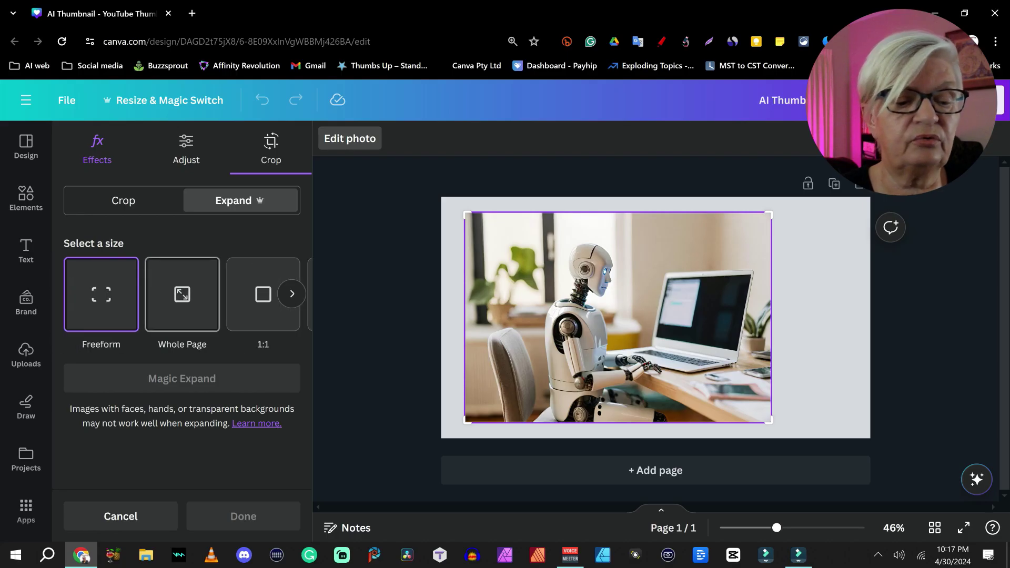
{"action": "left_click", "coordinate": [182, 294]}
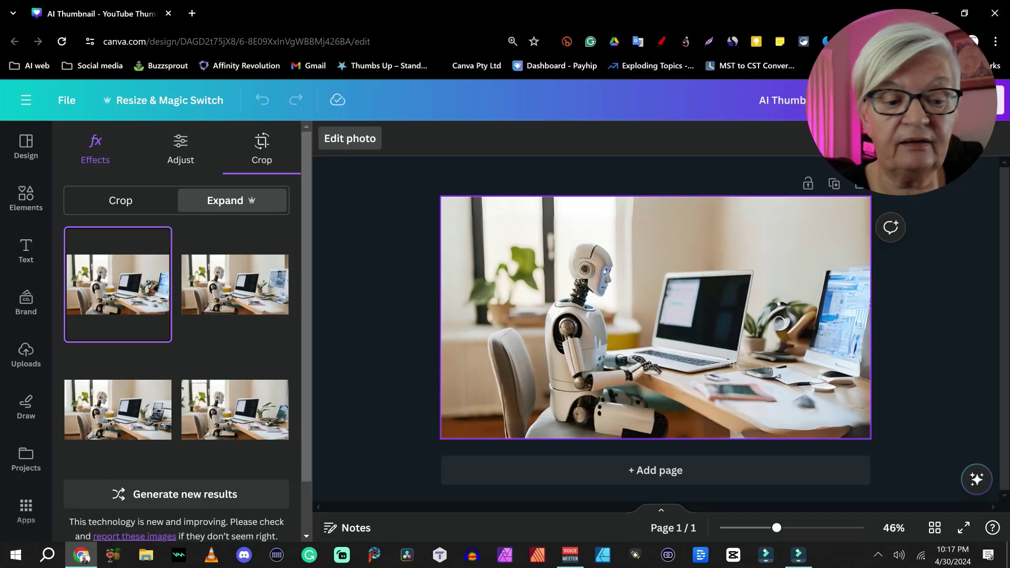
Compare the expanded variants and keep the fourth, bottom-right result.
{"action": "left_click", "coordinate": [235, 284]}
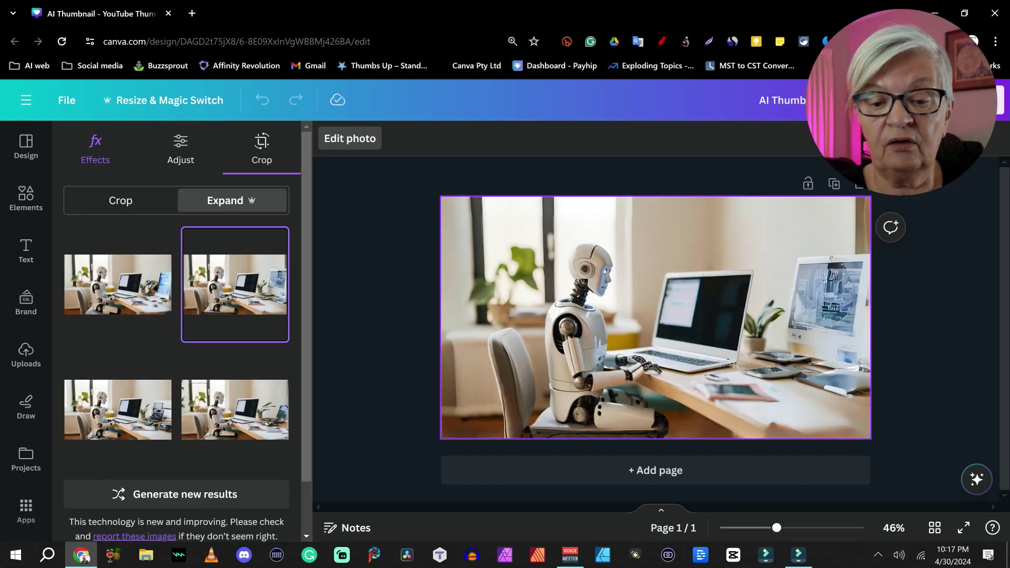
{"action": "left_click", "coordinate": [118, 410]}
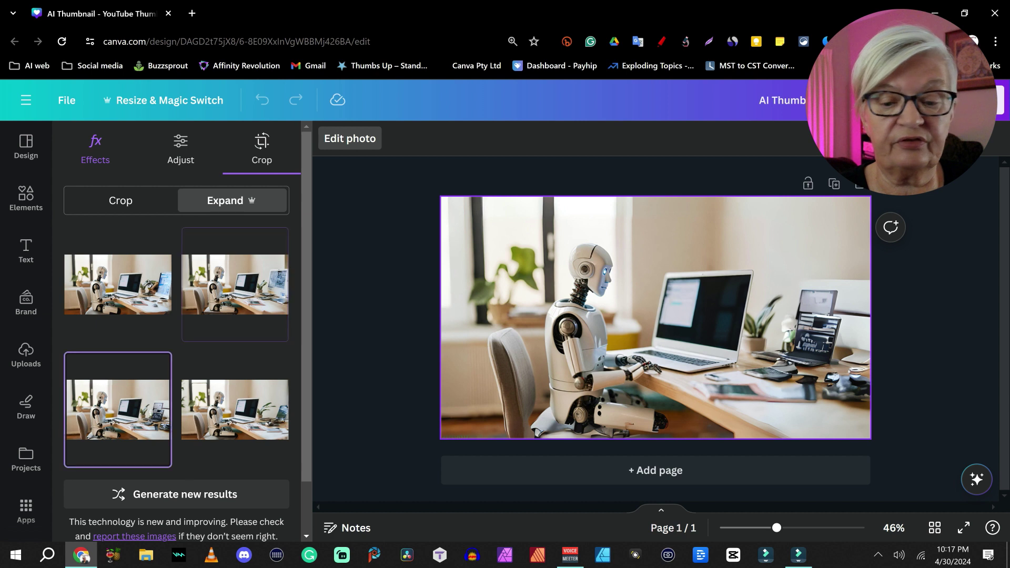
{"action": "left_click", "coordinate": [235, 410]}
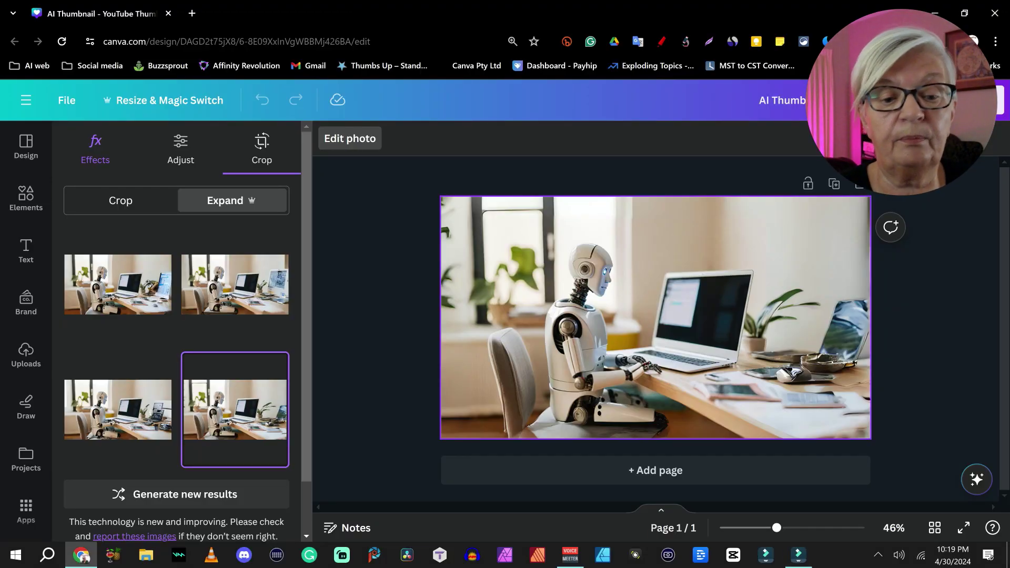
Start Magic Edit with a larger brush and paint the area left of the robot's head.
{"action": "key", "text": "Escape"}
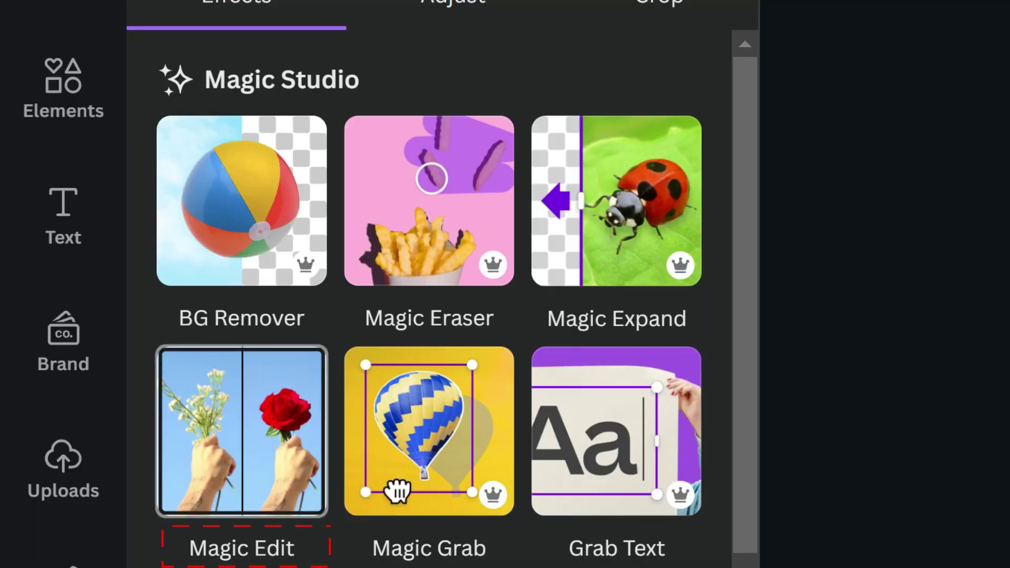
{"action": "left_click", "coordinate": [241, 431]}
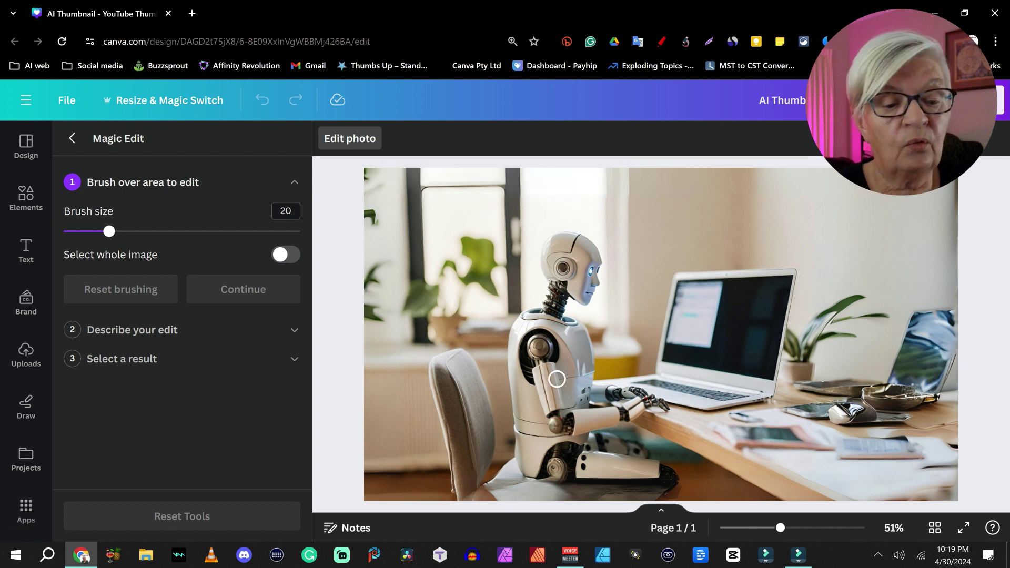
{"action": "key", "text": "bracketright"}
{"action": "key", "text": "bracketright"}
{"action": "key", "text": "bracketright"}
{"action": "key", "text": "bracketright"}
{"action": "key", "text": "bracketright"}
{"action": "key", "text": "bracketright"}
{"action": "key", "text": "bracketright"}
{"action": "key", "text": "bracketright"}
{"action": "key", "text": "bracketright"}
{"action": "key", "text": "bracketright"}
{"action": "key", "text": "bracketright"}
{"action": "key", "text": "bracketright"}
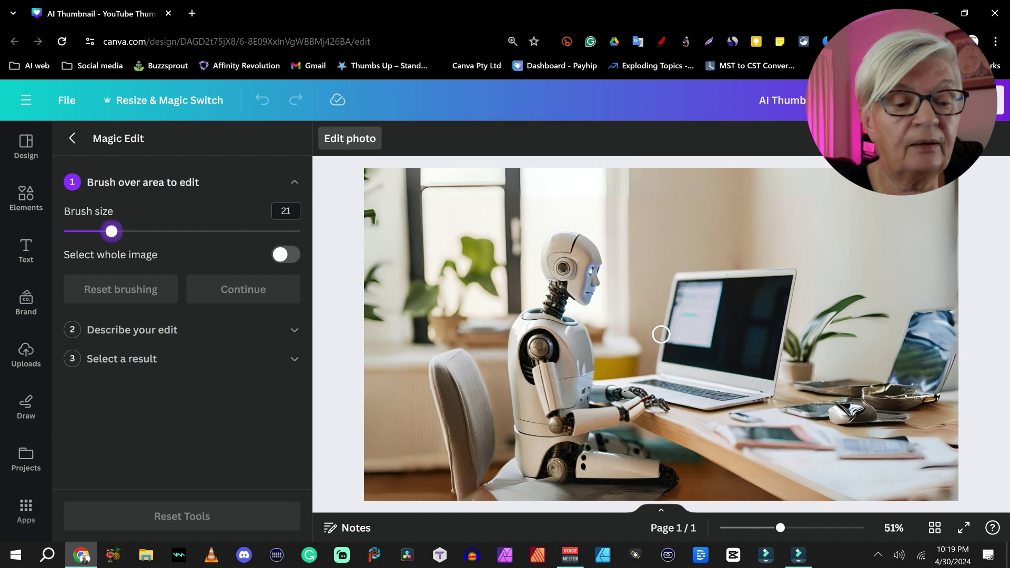
{"action": "key", "text": "bracketright"}
{"action": "key", "text": "bracketright"}
{"action": "key", "text": "bracketright"}
{"action": "key", "text": "bracketright"}
{"action": "key", "text": "bracketright"}
{"action": "key", "text": "bracketright"}
{"action": "key", "text": "bracketright"}
{"action": "key", "text": "bracketright"}
{"action": "key", "text": "bracketright"}
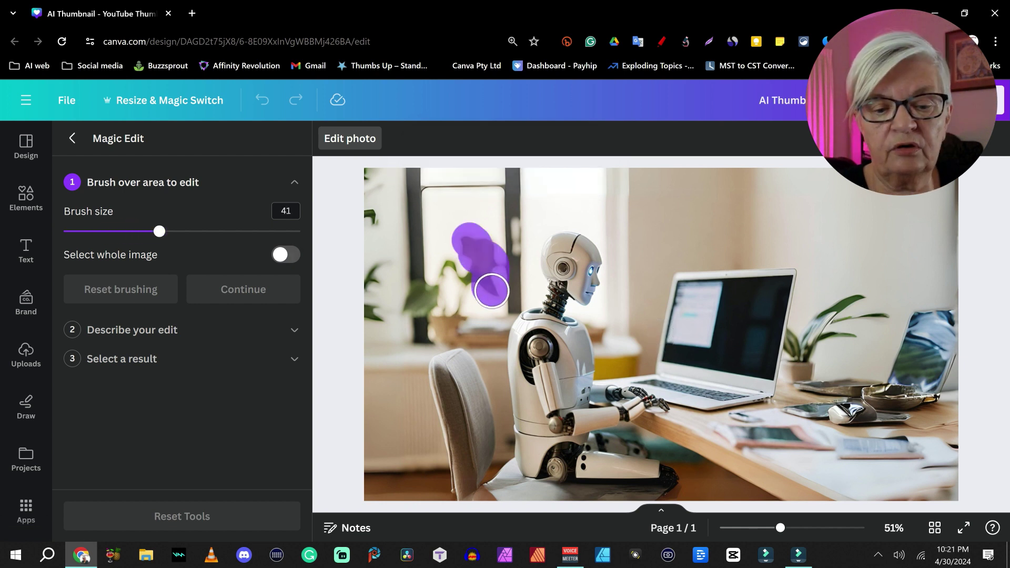
{"action": "mouse_move", "coordinate": [491, 286]}
{"action": "left_mouse_down"}
{"action": "mouse_move", "coordinate": [449, 287]}
{"action": "mouse_move", "coordinate": [452, 263]}
{"action": "mouse_move", "coordinate": [435, 284]}
{"action": "left_mouse_up"}
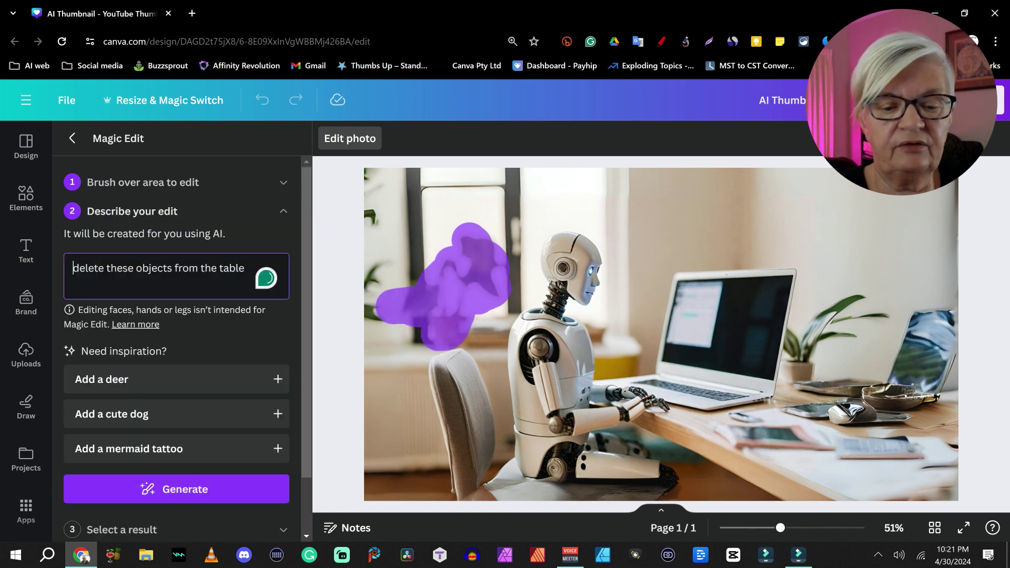
Describe the replacement as 'make this a va…', generate, and keep the second result.
{"action": "key", "text": "ctrl+a"}
{"action": "type", "text": "ma"}
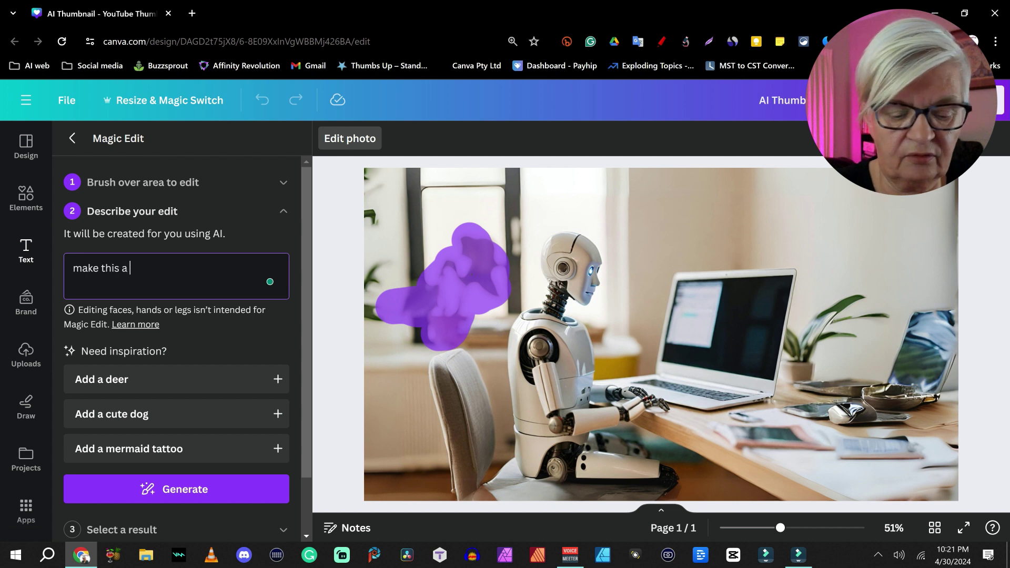
{"action": "type", "text": "ke this a b"}
{"action": "key", "text": "BackSpace"}
{"action": "type", "text": "va"}
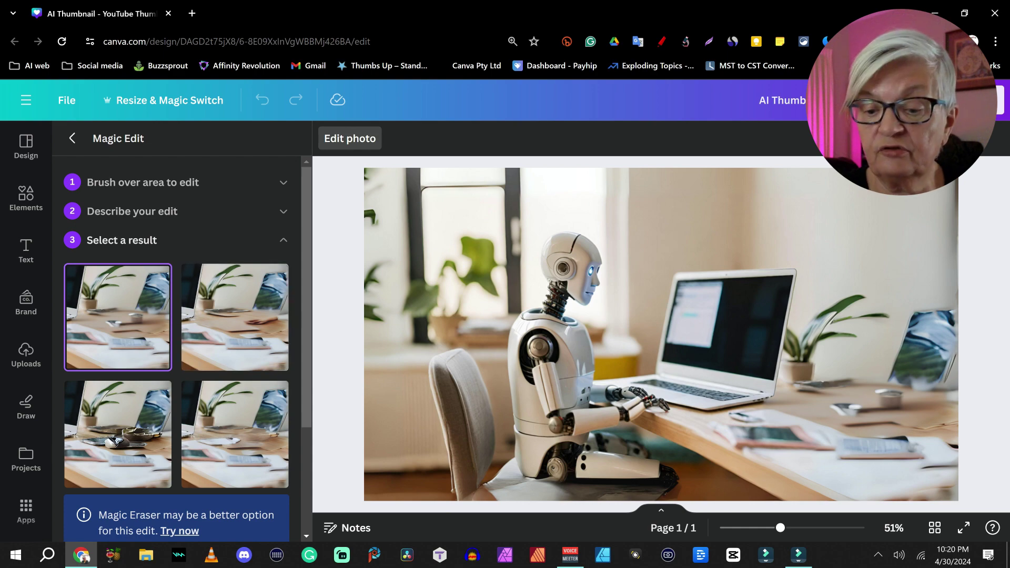
{"action": "left_click", "coordinate": [235, 317]}
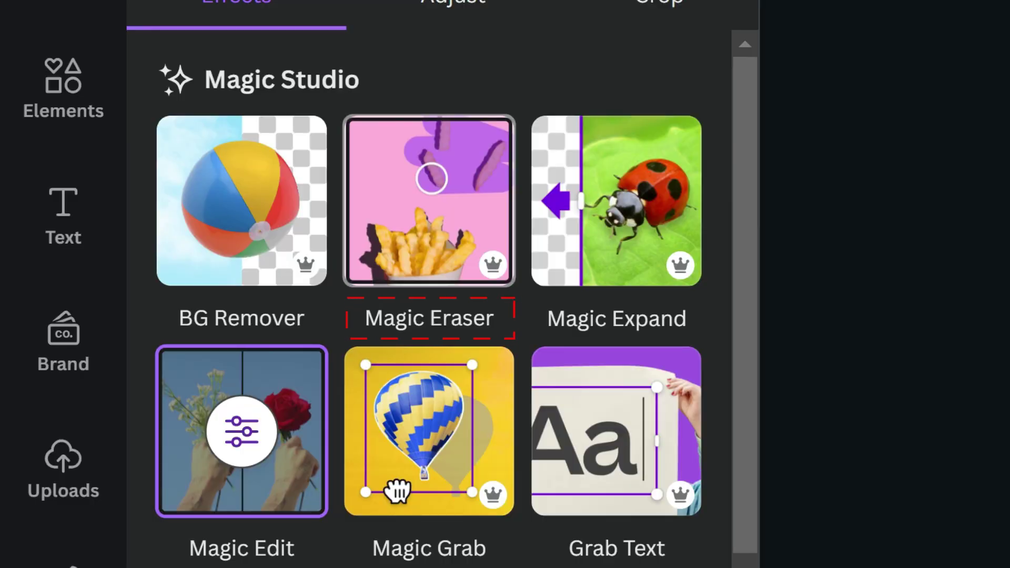
Remove the stray red rose beside the vase with Magic Eraser.
{"action": "left_click", "coordinate": [428, 200]}
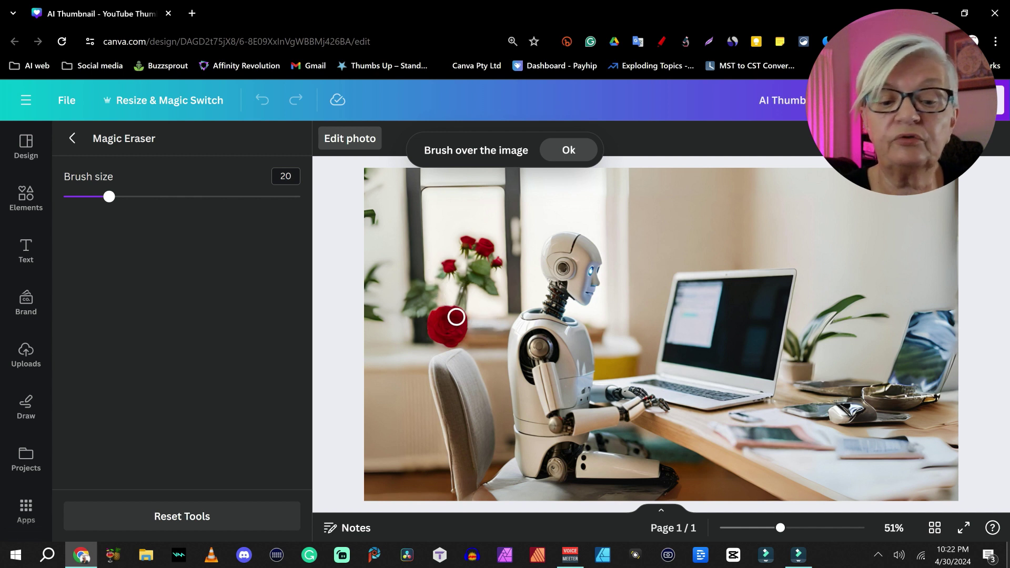
{"action": "mouse_move", "coordinate": [458, 317]}
{"action": "left_mouse_down"}
{"action": "mouse_move", "coordinate": [426, 326]}
{"action": "mouse_move", "coordinate": [432, 339]}
{"action": "mouse_move", "coordinate": [466, 338]}
{"action": "mouse_move", "coordinate": [453, 316]}
{"action": "left_mouse_up"}
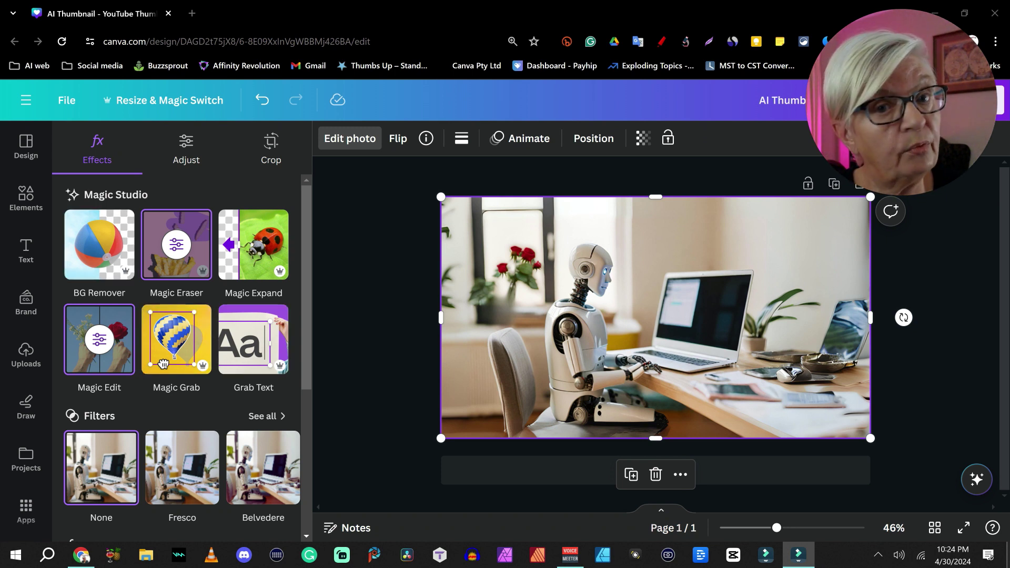
Separate the robot with Magic Grab, then reposition and enlarge it toward the page's right.
{"action": "left_click", "coordinate": [163, 364]}
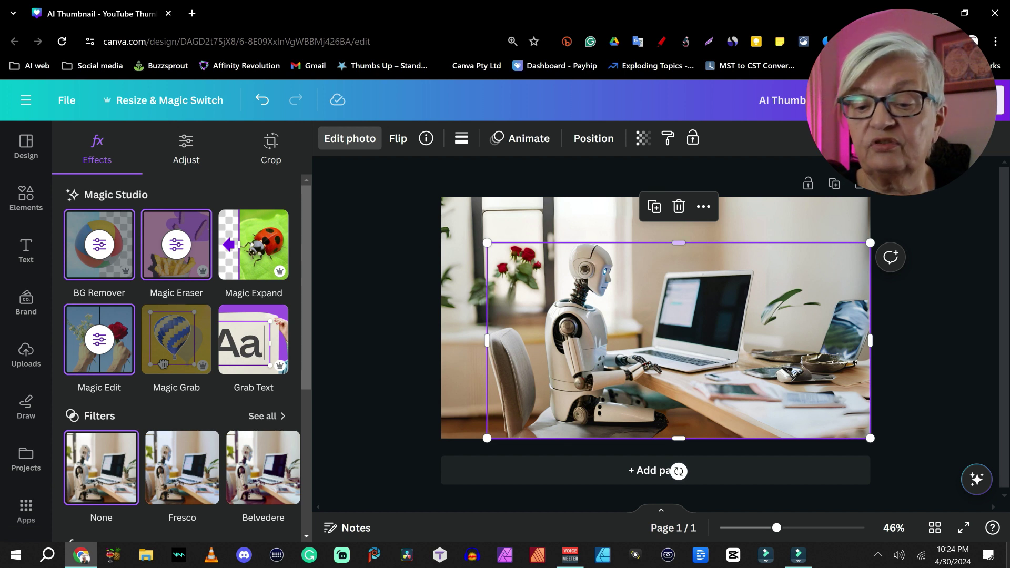
{"action": "left_click_drag", "start_coordinate": [679, 421], "coordinate": [679, 375]}
{"action": "key", "text": "ctrl+z"}
{"action": "key", "text": "ctrl+z"}
{"action": "key", "text": "ctrl+z"}
{"action": "key", "text": "ctrl+z"}
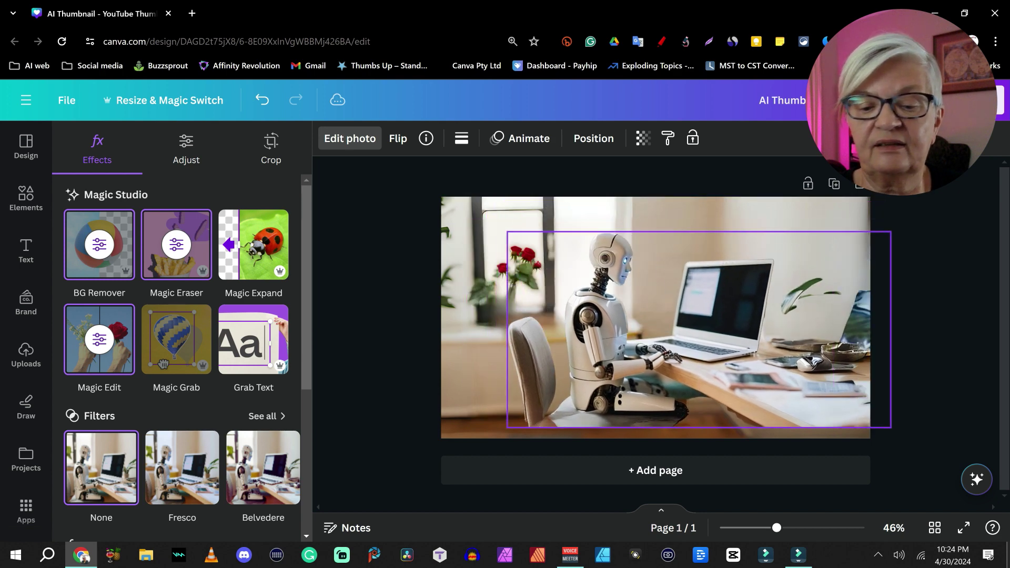
{"action": "left_click_drag", "start_coordinate": [667, 340], "coordinate": [753, 345]}
{"action": "left_click_drag", "start_coordinate": [561, 443], "coordinate": [481, 483]}
{"action": "left_click_drag", "start_coordinate": [713, 366], "coordinate": [773, 345]}
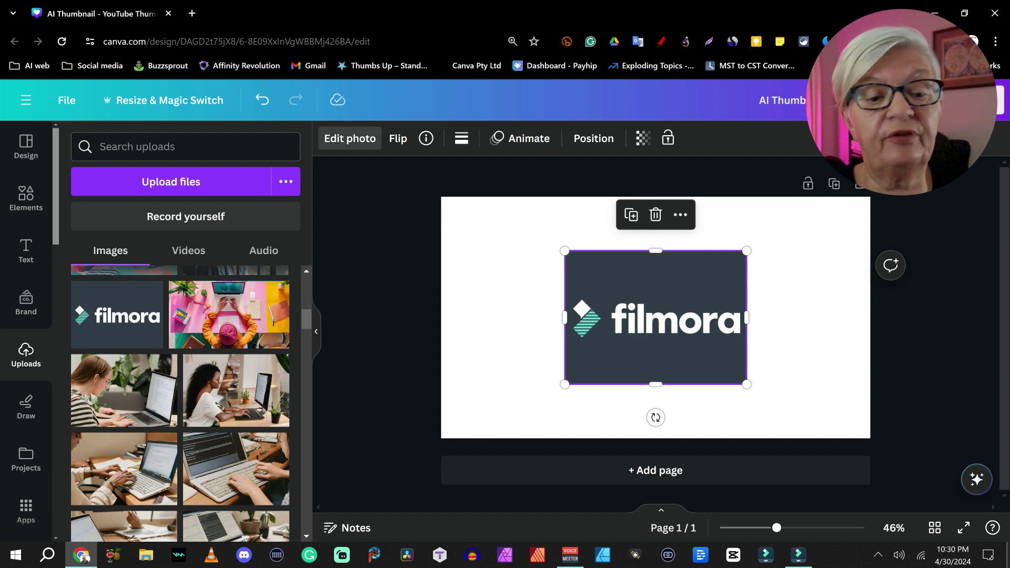
Grab all text from the logo as editable 'filmora' text and move it upper-left.
{"action": "left_click", "coordinate": [349, 138]}
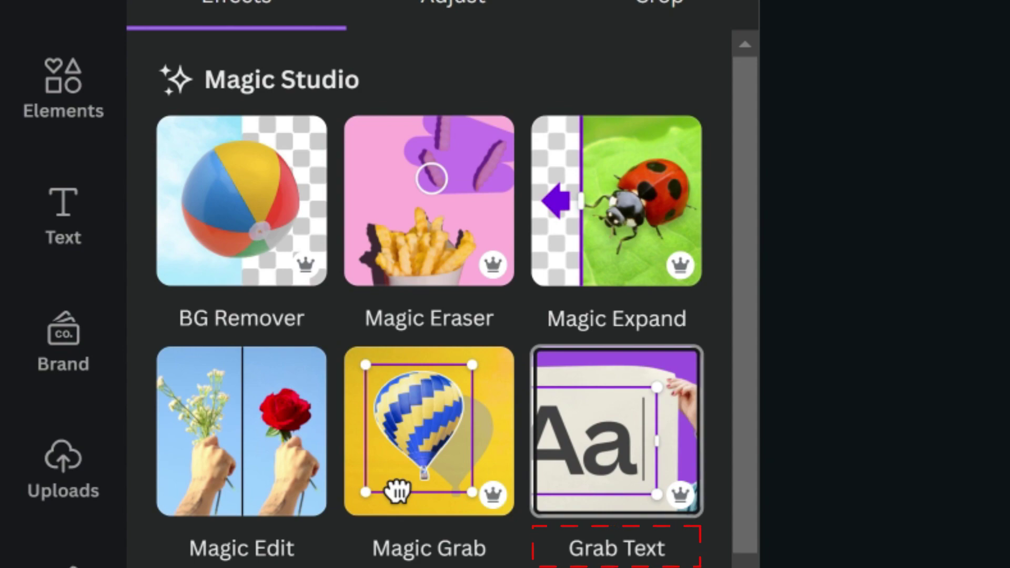
{"action": "left_click", "coordinate": [616, 431]}
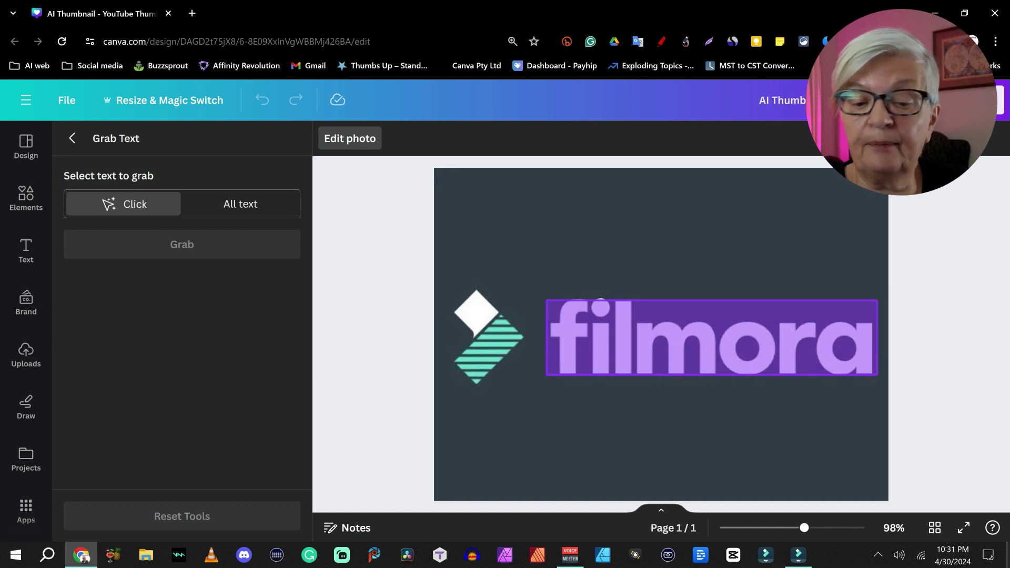
{"action": "left_click", "coordinate": [241, 204]}
{"action": "left_click", "coordinate": [182, 244]}
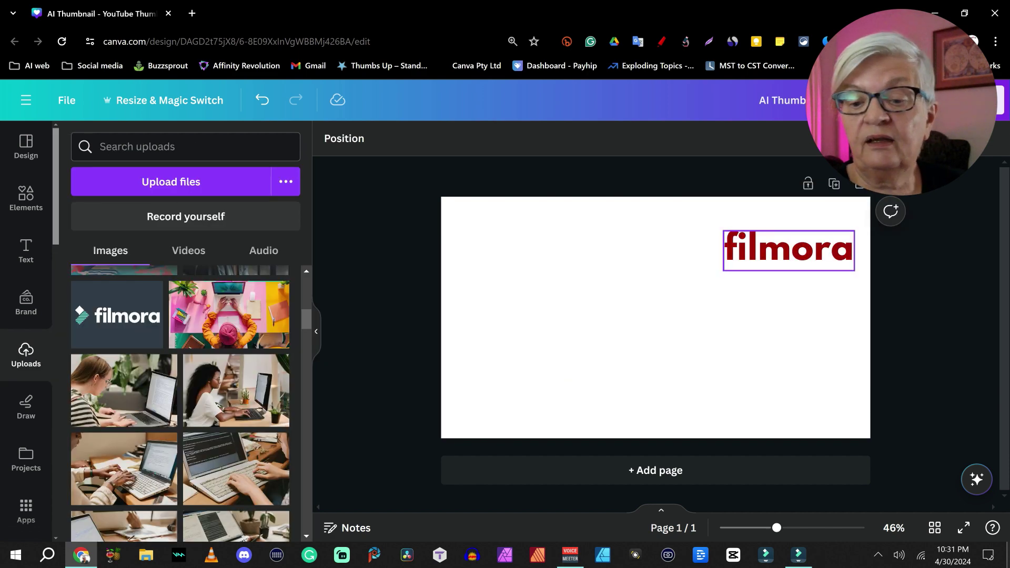
{"action": "left_click_drag", "start_coordinate": [788, 248], "coordinate": [577, 262]}
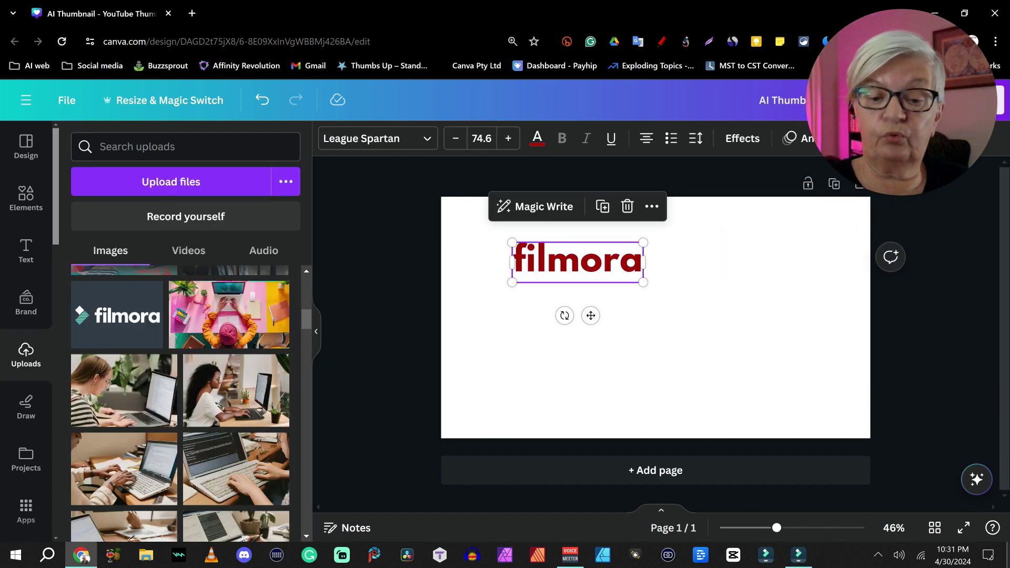